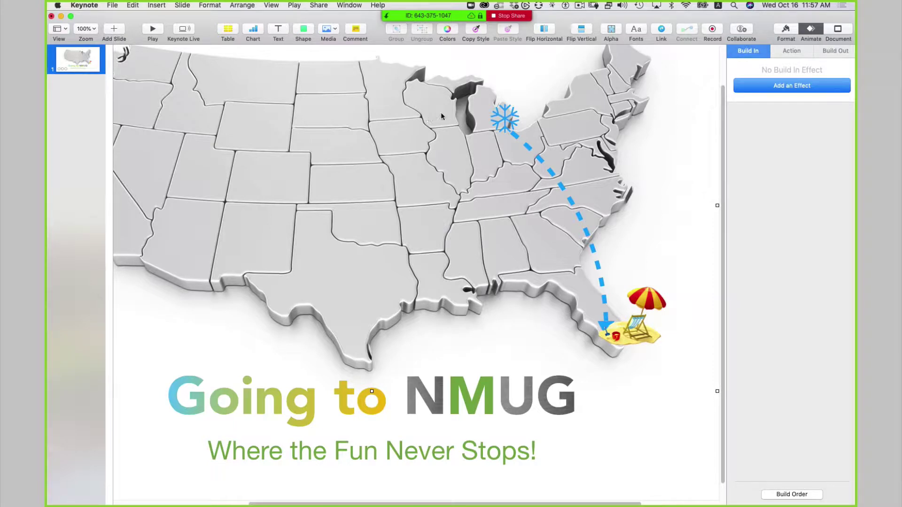
- Add Dissolve from the Build In effects list to the selected US map image
left_click(788, 88)
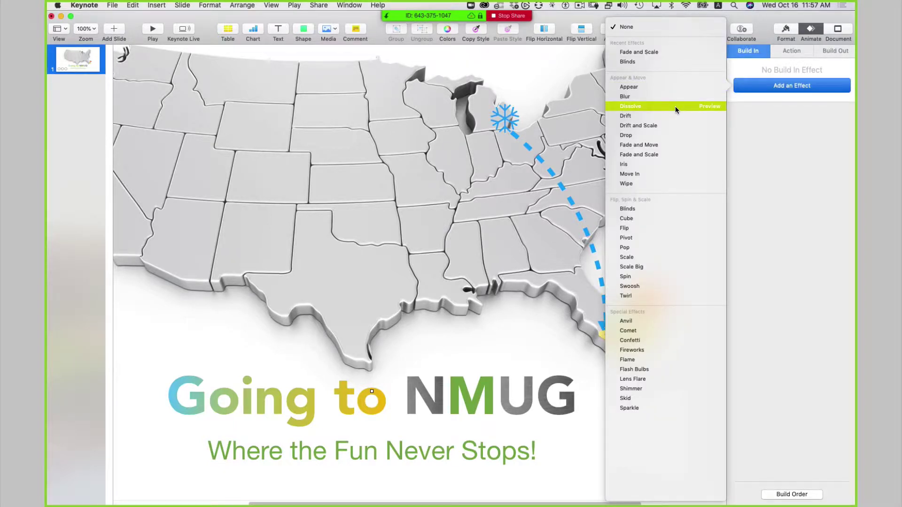
left_click(675, 107)
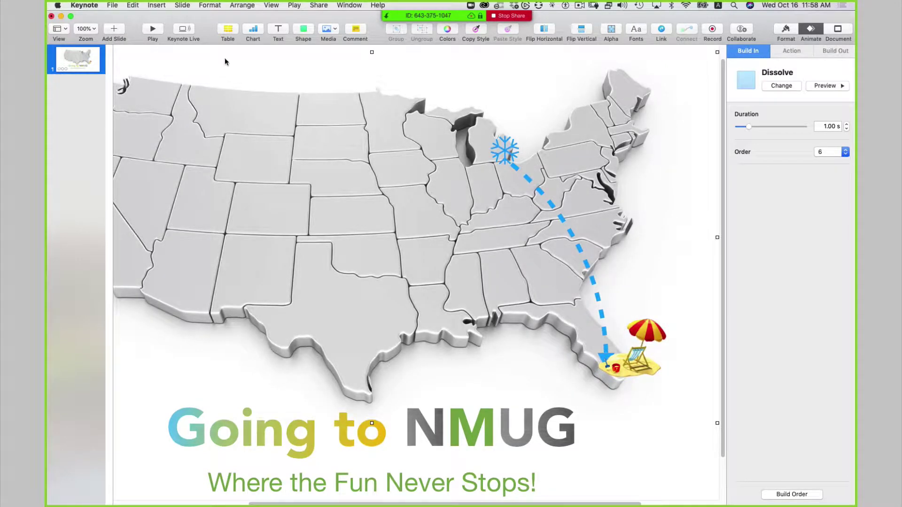
- Fit the slide in the window, reselect the map, then zoom to 100% and back to 75%
left_click(94, 28)
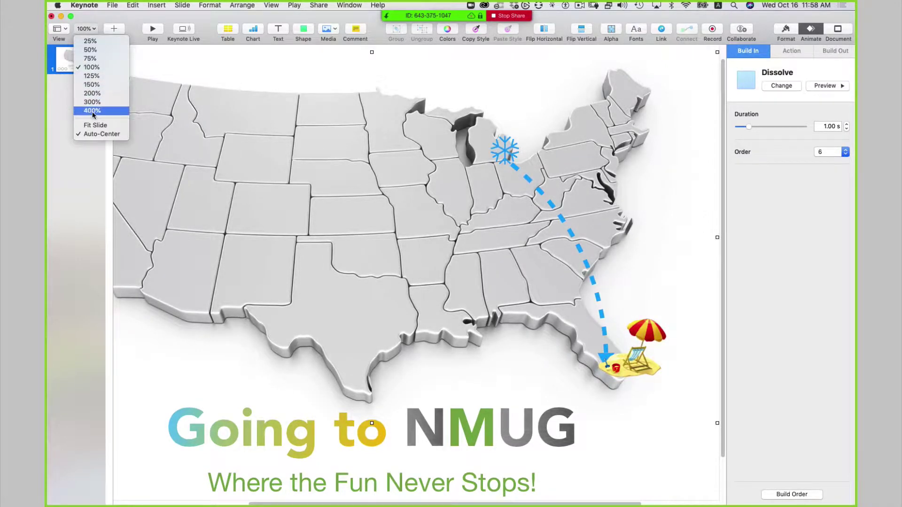
left_click(97, 125)
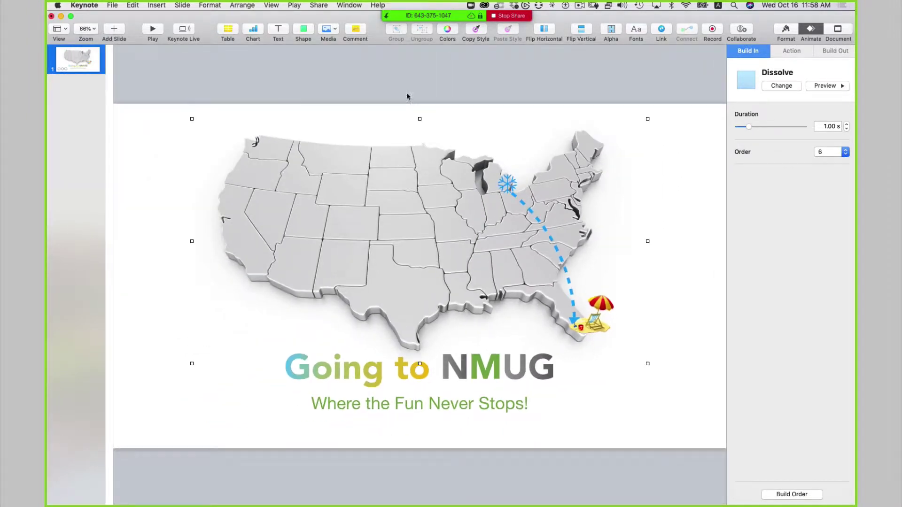
left_click(694, 117)
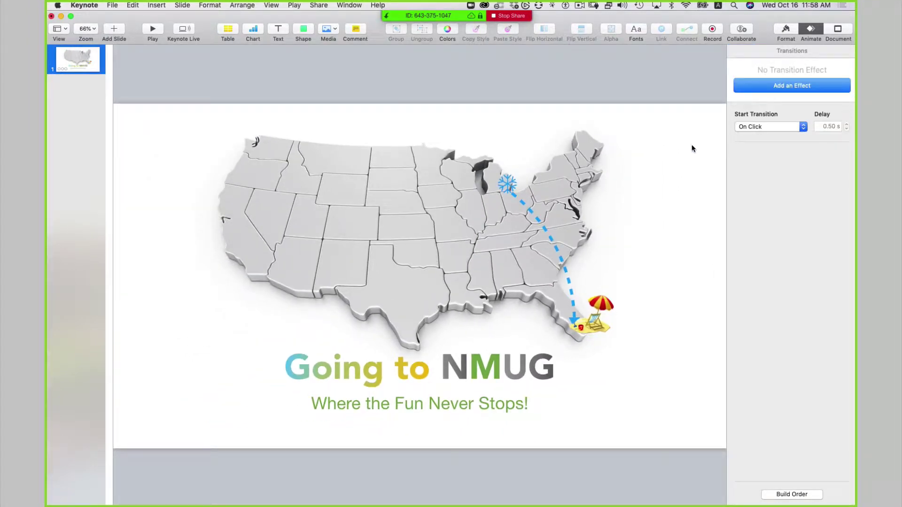
left_click(585, 149)
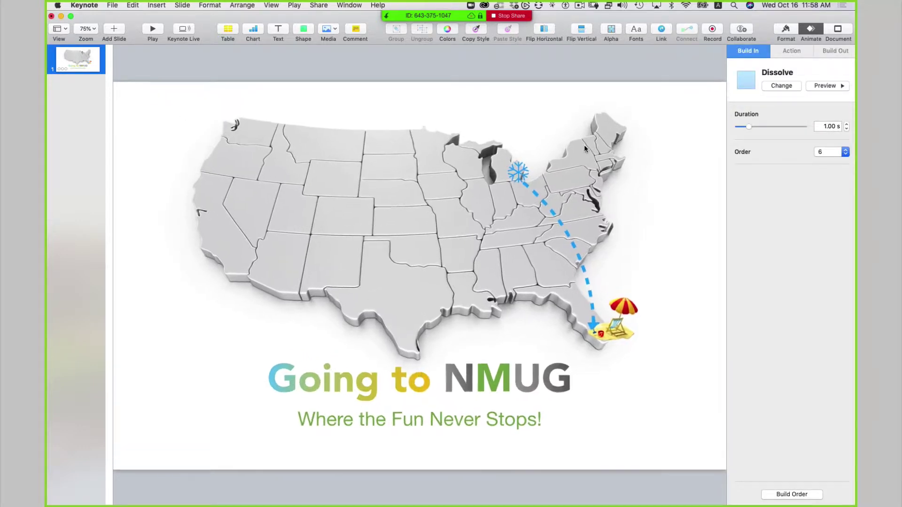
key("super+0")
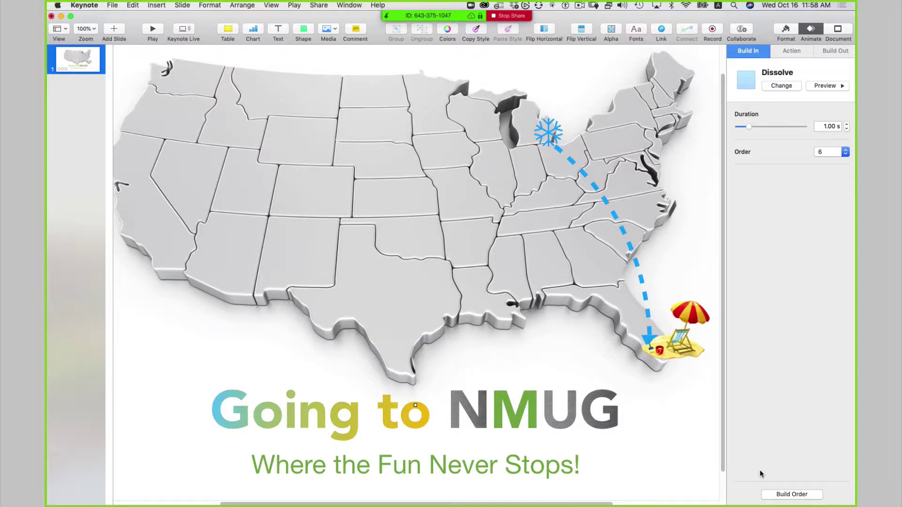
key("super+shift+comma")
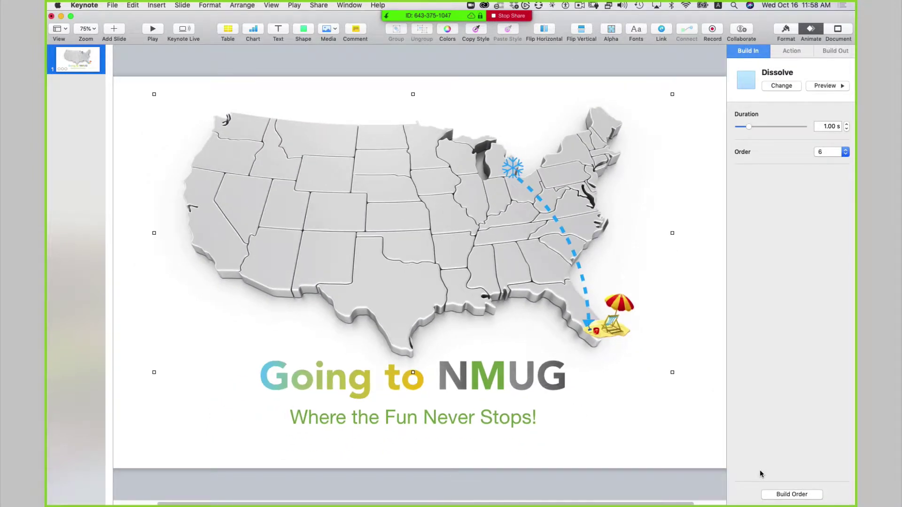
- Open the Build Order window, move it over the slide, and review all six builds
left_click(791, 496)
left_click_drag(762, 186, 681, 105)
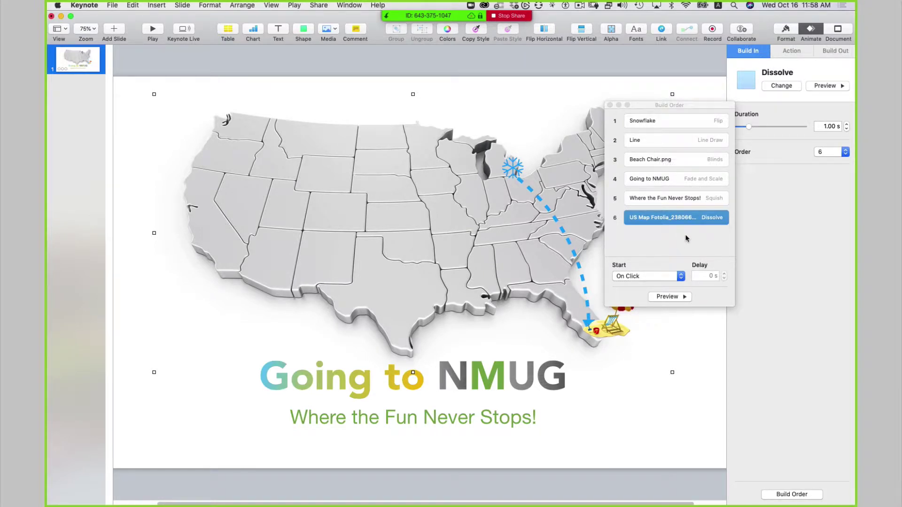
left_click(677, 123)
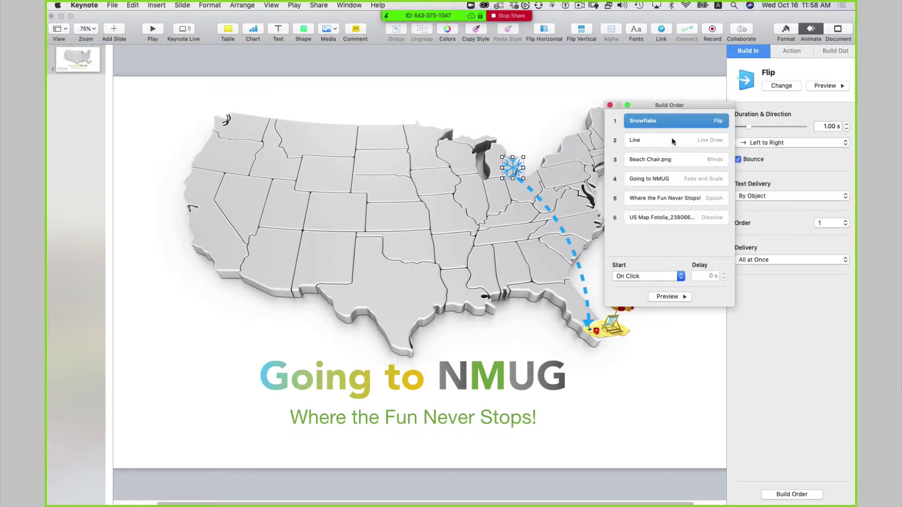
left_click(672, 140)
left_click(664, 160)
left_click(665, 178)
left_click(663, 199)
left_click(663, 219)
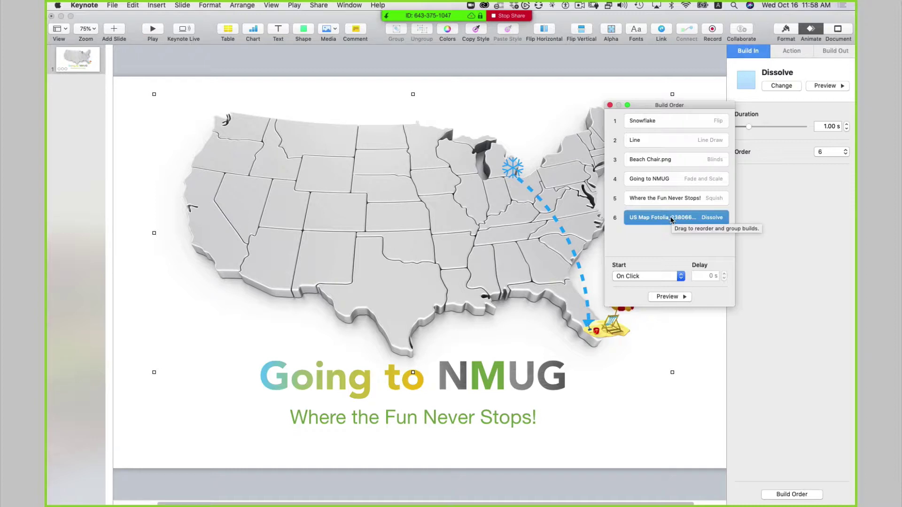
- Drag the US Map Dissolve build from sixth to first place in Build Order
left_click_drag(671, 220, 660, 123)
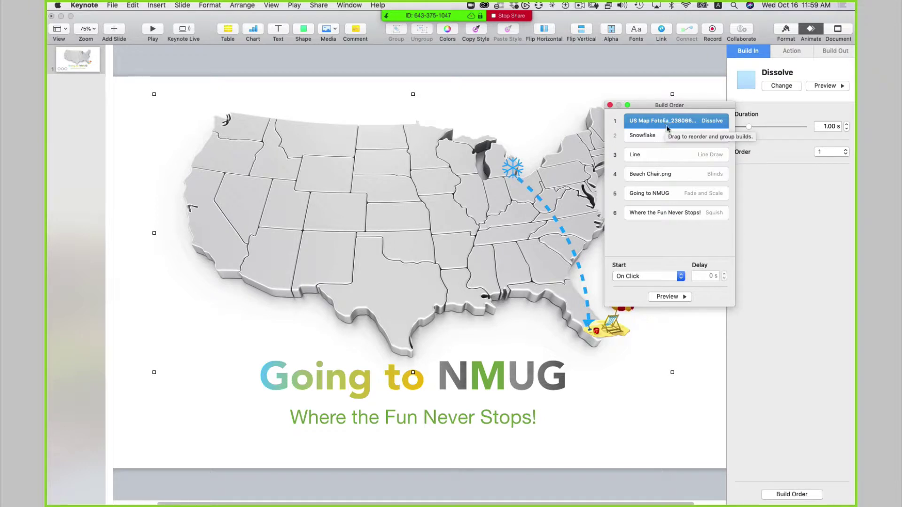
left_click_drag(668, 136, 663, 141)
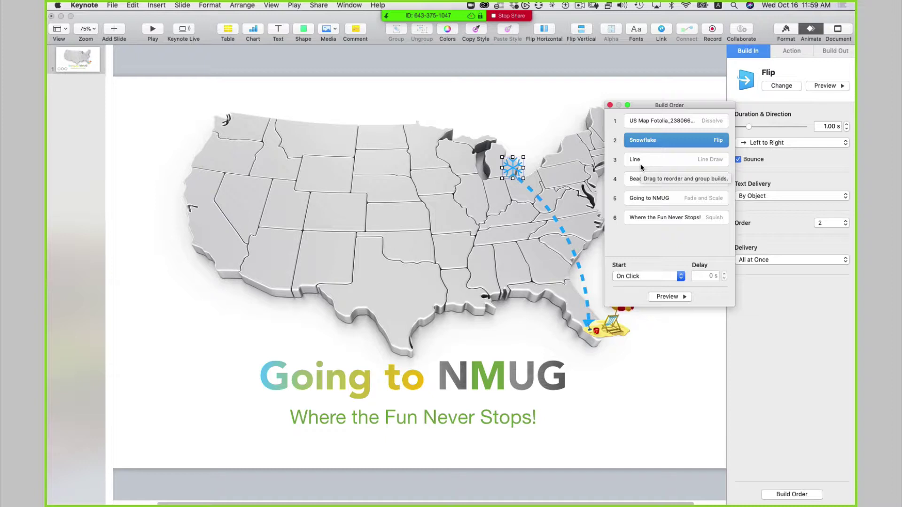
left_click(668, 248)
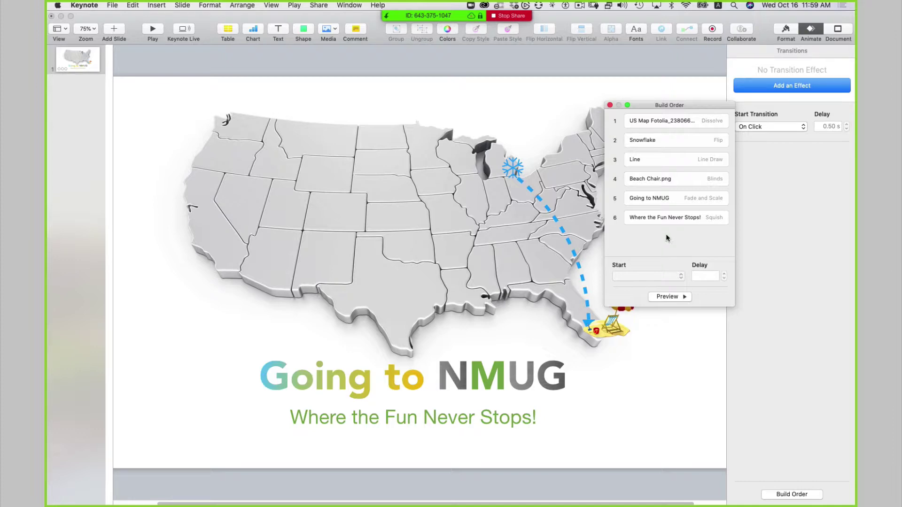
left_click(673, 120)
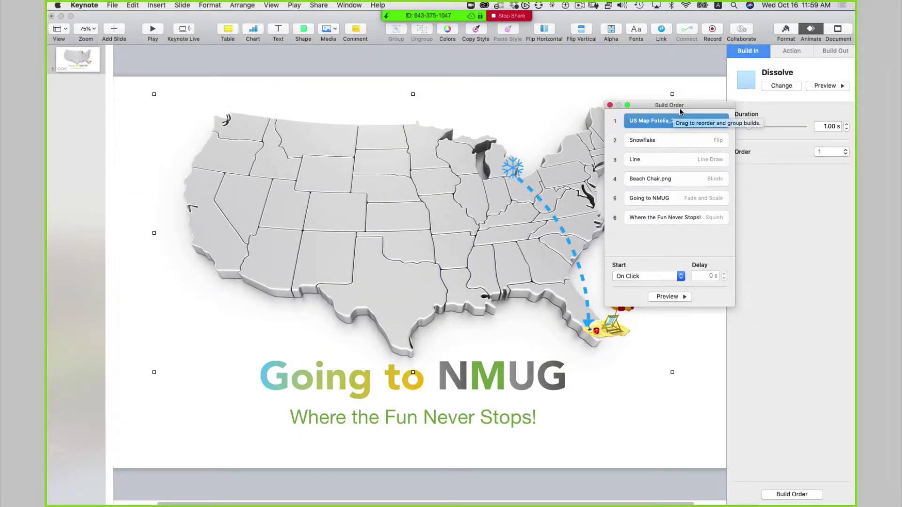
- Start the map build after the transition, Snowflake after build 1, and Line after build 2
left_click_drag(683, 103, 666, 89)
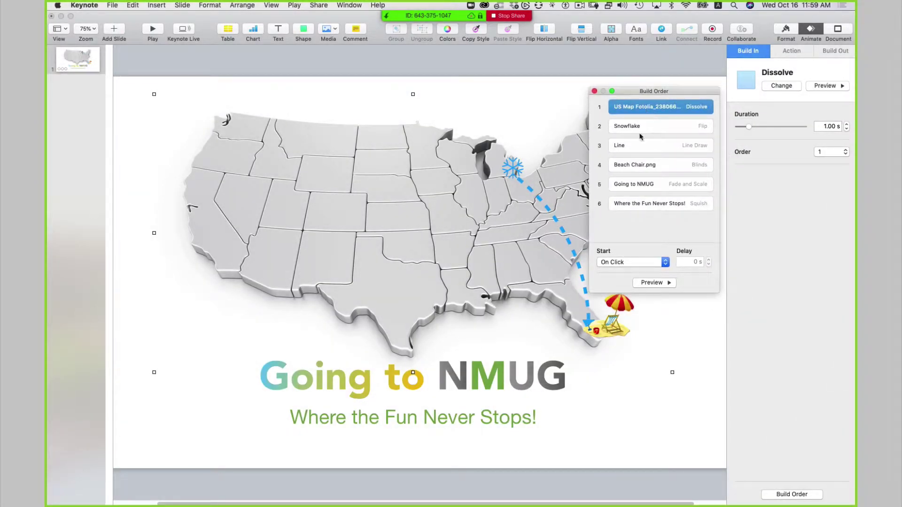
left_click(628, 267)
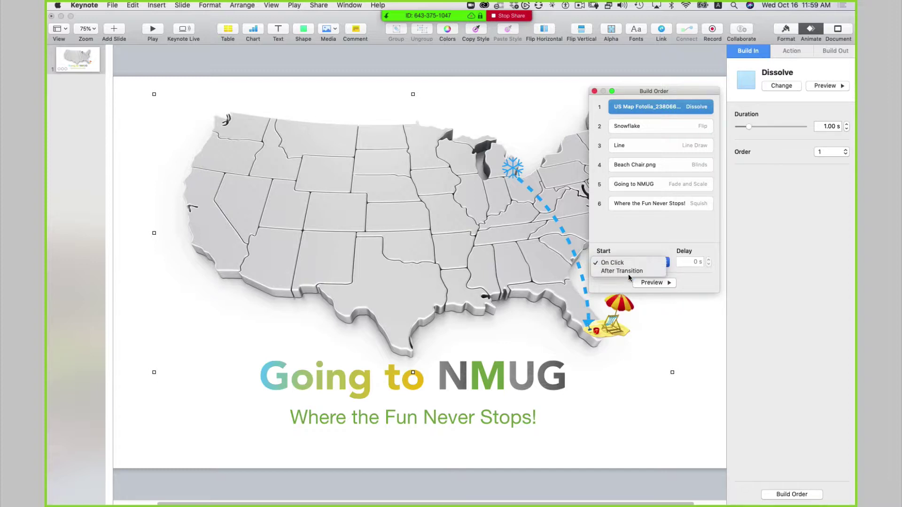
left_click(631, 272)
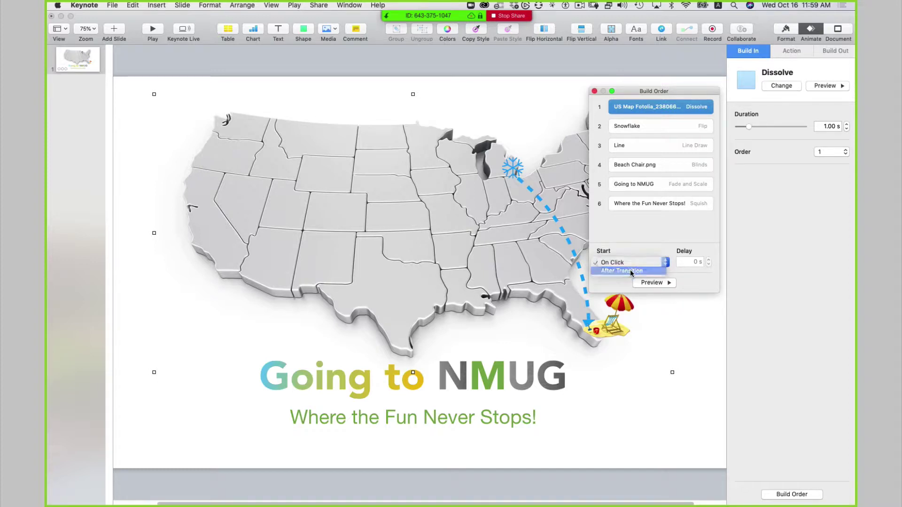
left_click(642, 125)
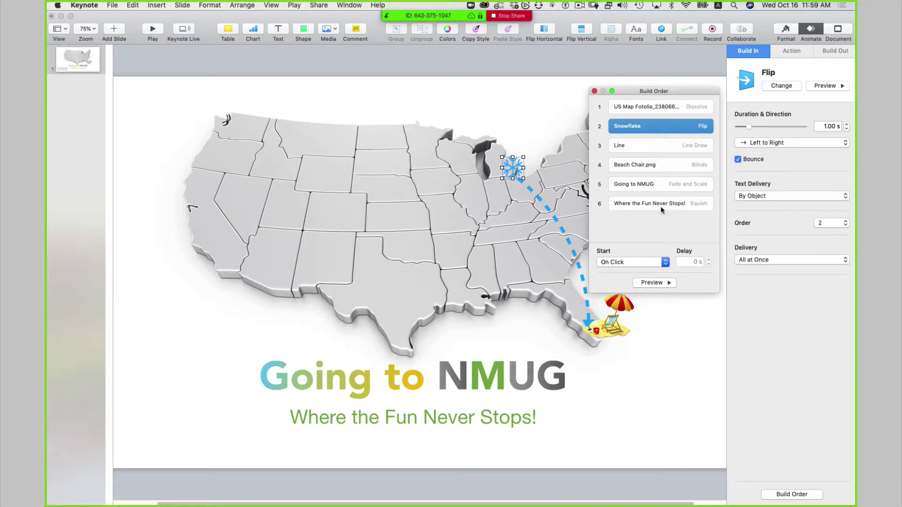
left_click(651, 263)
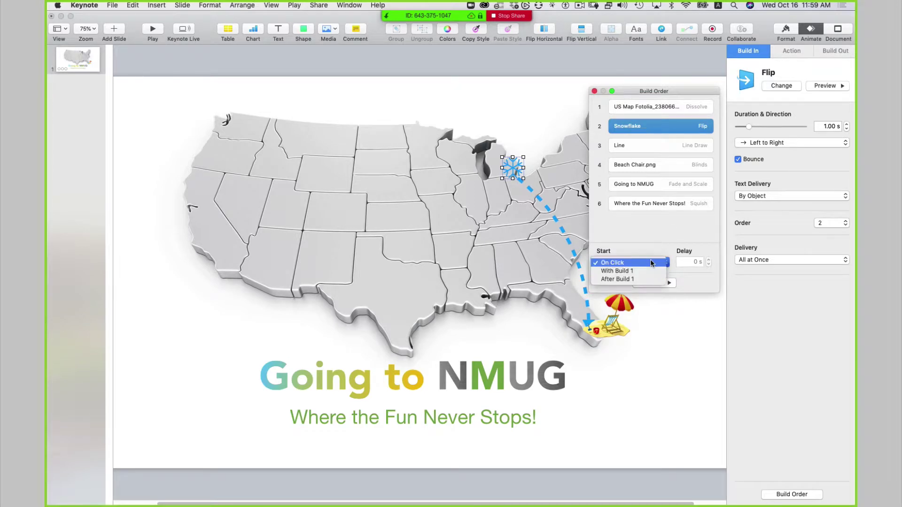
left_click(640, 281)
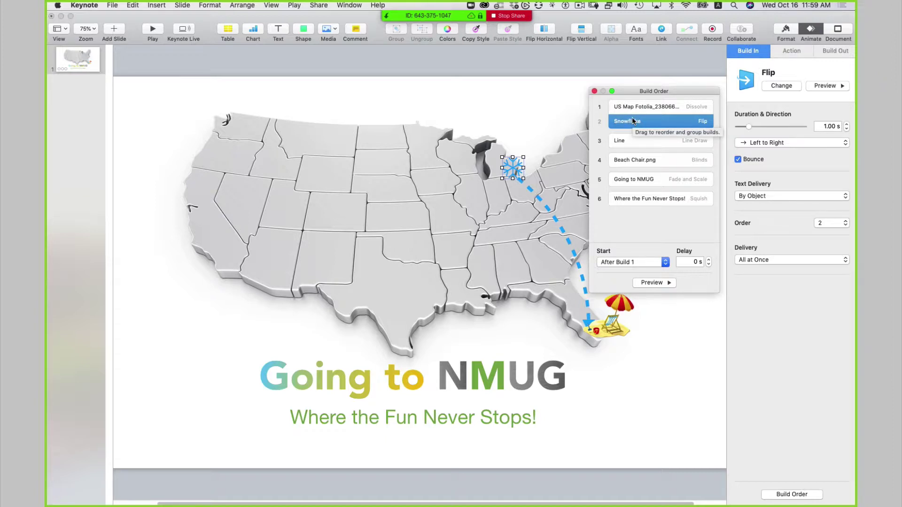
left_click(643, 139)
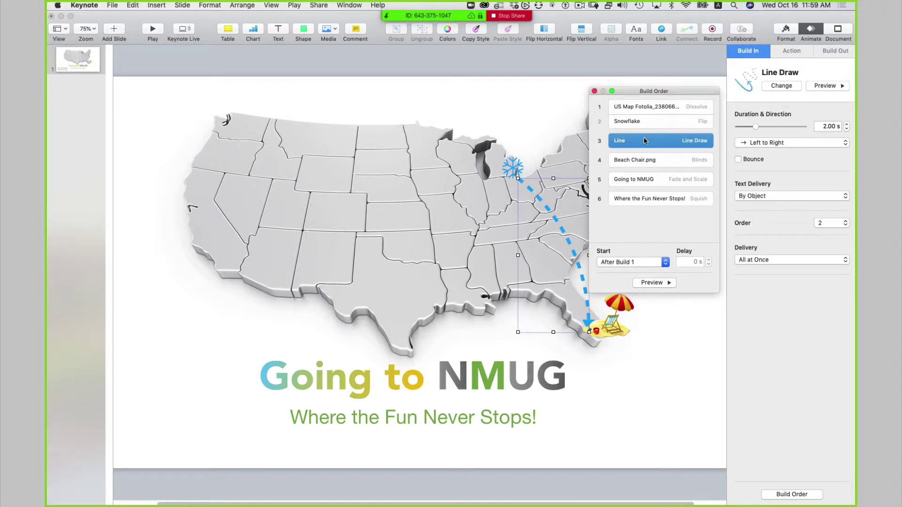
left_click(637, 263)
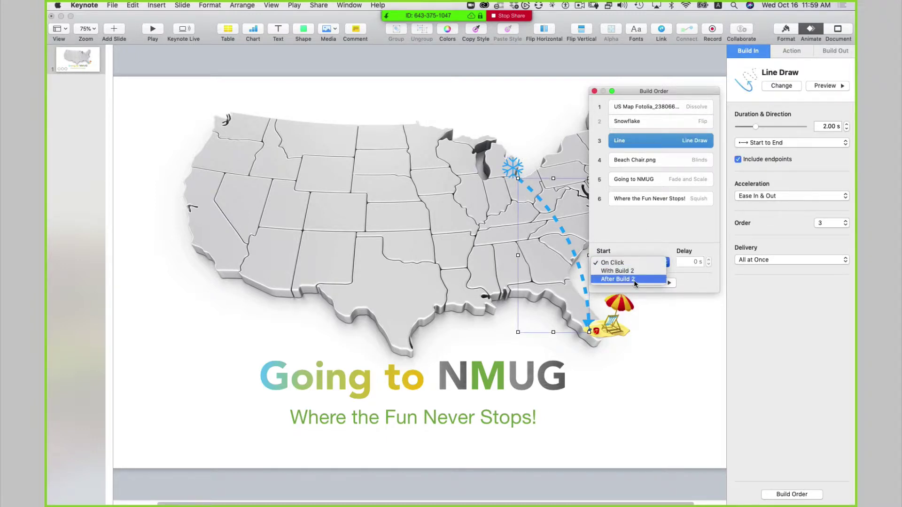
left_click(635, 279)
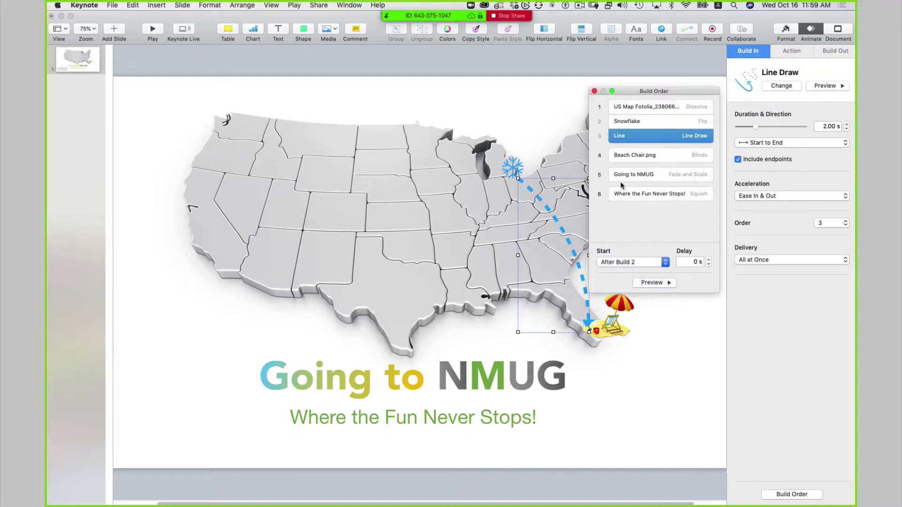
- Start Beach Chair after build 3, Going to NMUG after build 4, and the subtitle after build 5
left_click(631, 155)
left_click(642, 263)
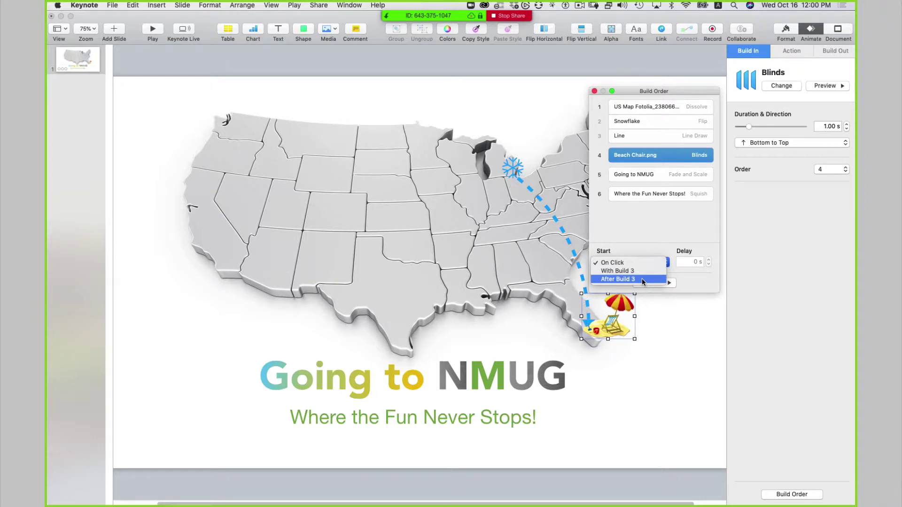
left_click(641, 278)
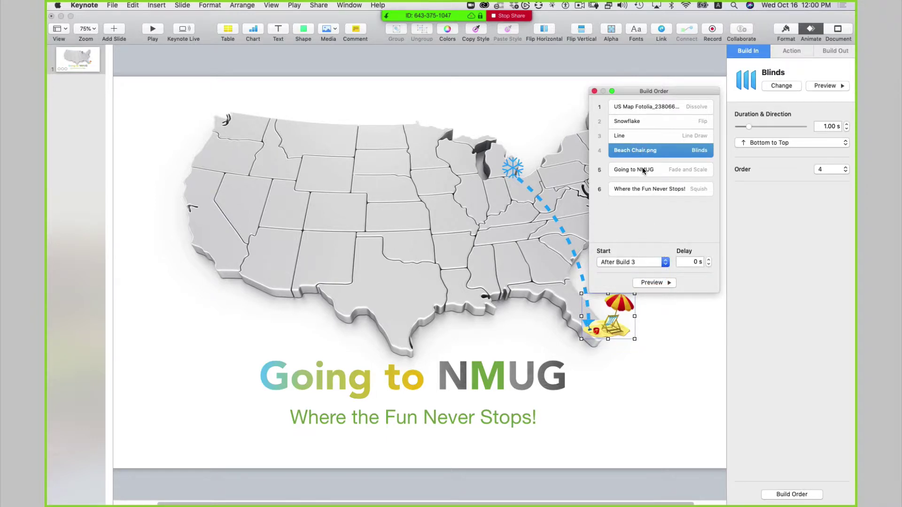
left_click(643, 170)
left_click(644, 261)
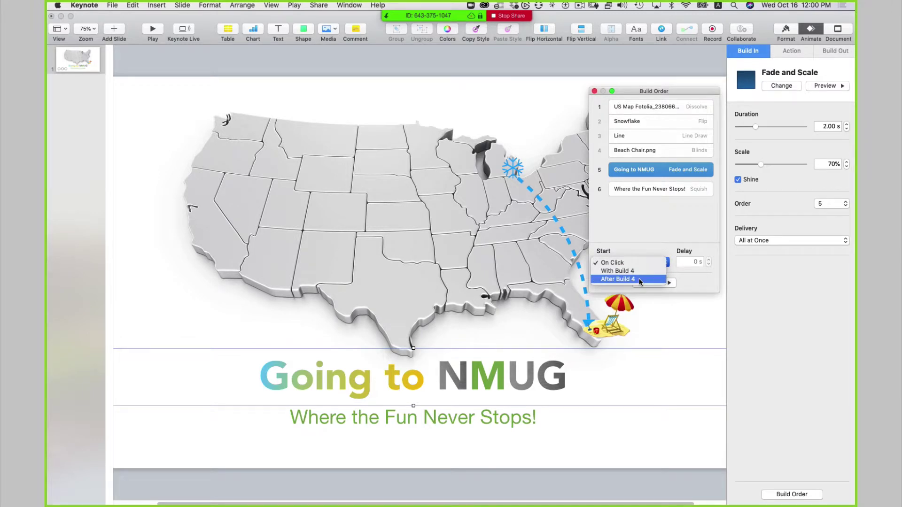
left_click(639, 280)
left_click(630, 183)
left_click(630, 263)
left_click(628, 278)
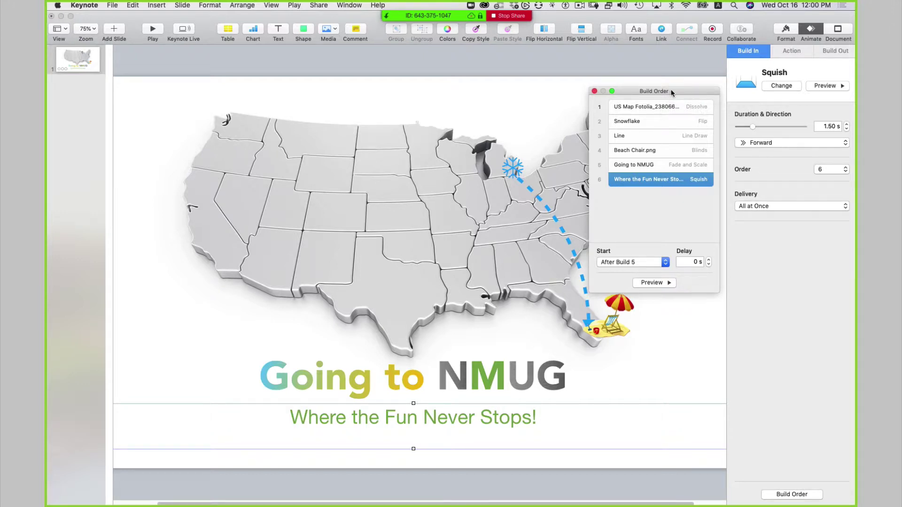
- Set the Snowflake build's Start to After Build 1
mouse_move(674, 95)
left_mouse_down()
mouse_move(733, 123)
mouse_move(676, 94)
mouse_move(664, 101)
left_mouse_up()
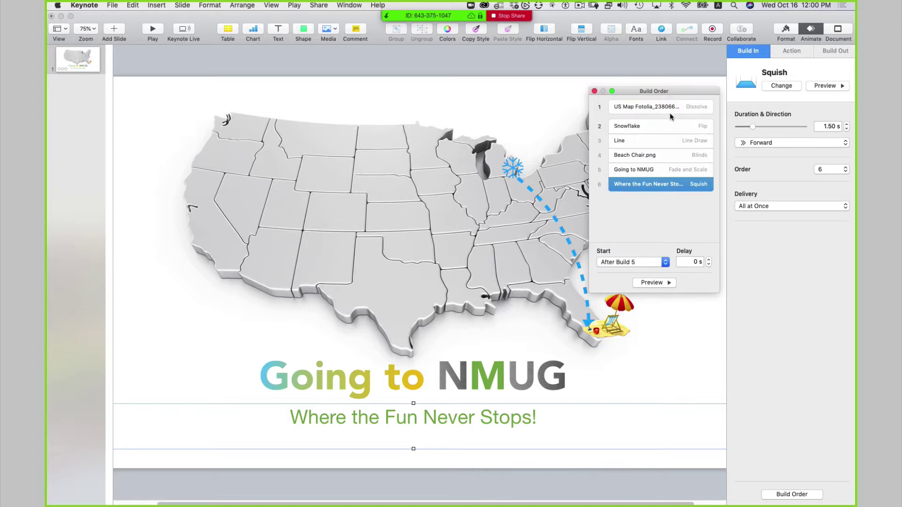
left_click(665, 123)
left_click(661, 262)
left_click(660, 278)
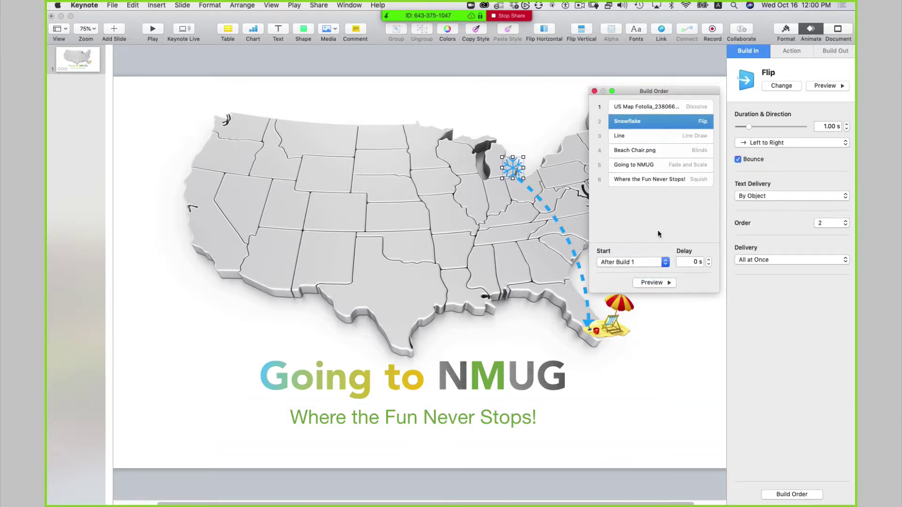
- Deselect the builds and select the slide to show its transition settings
left_click(659, 195)
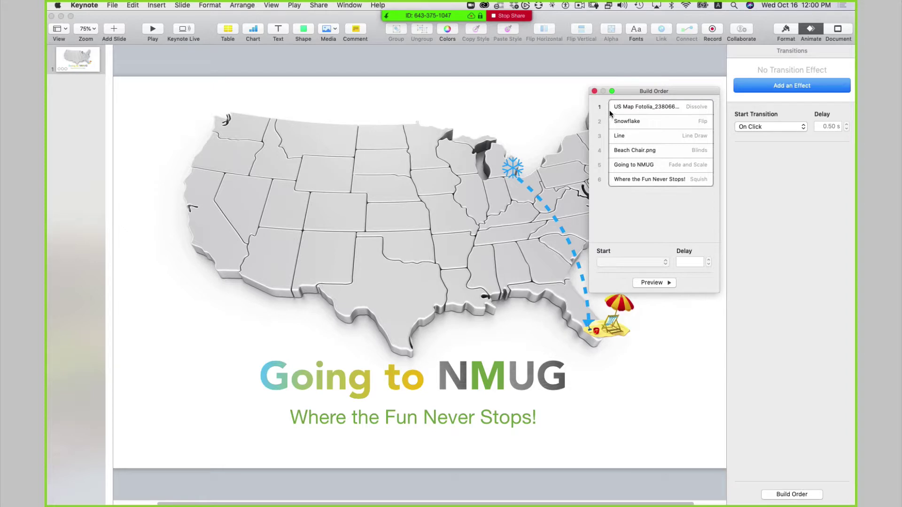
left_click(646, 106)
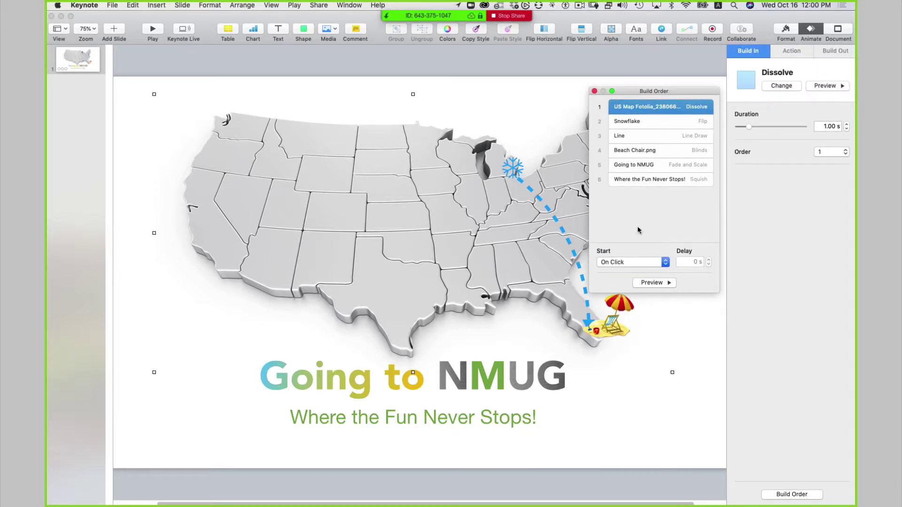
left_click(96, 64)
left_click(94, 69)
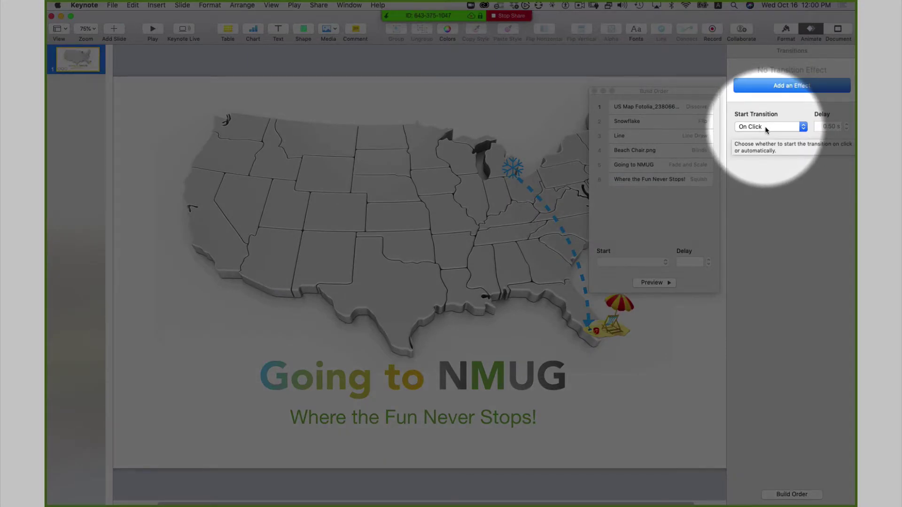
- Set the slide's Start Transition option to Automatically
left_click(766, 127)
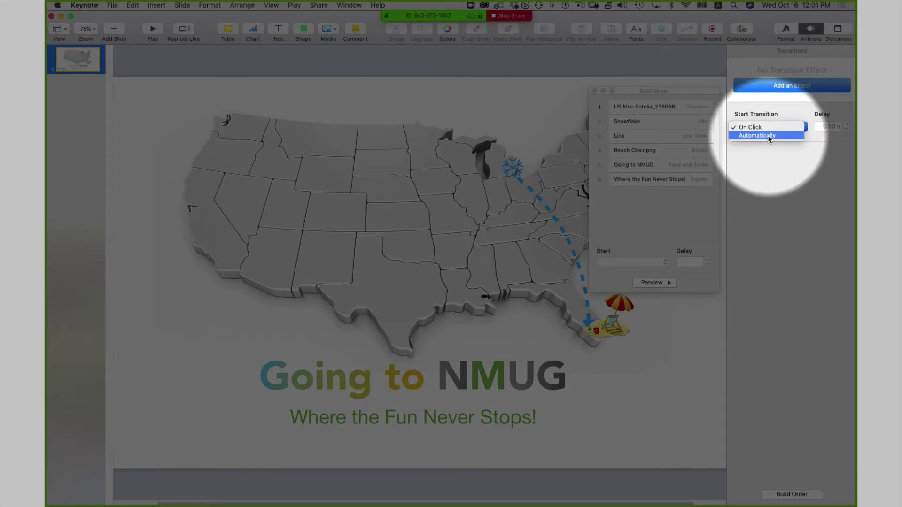
left_click(766, 136)
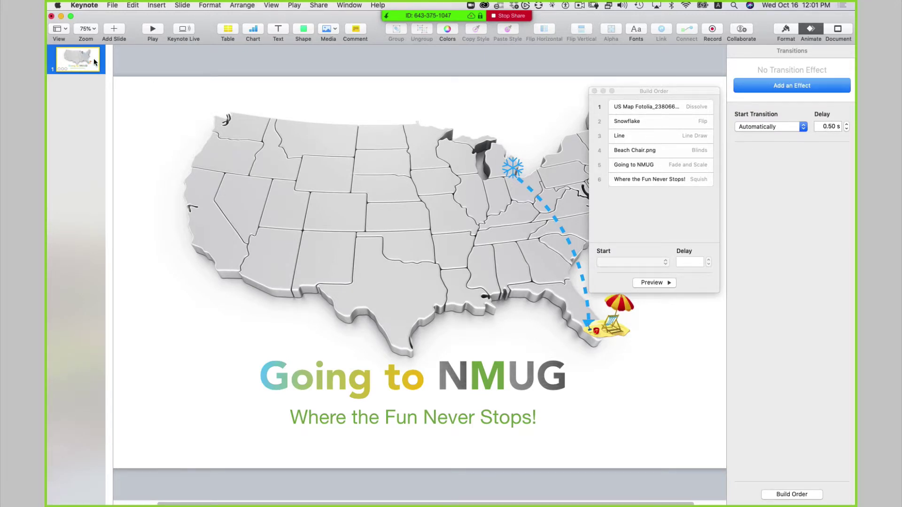
left_click(151, 30)
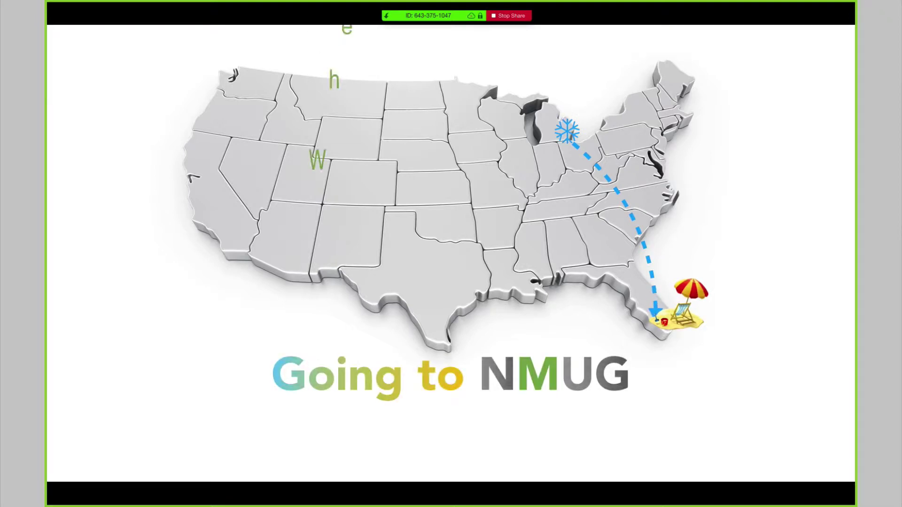
key("Escape")
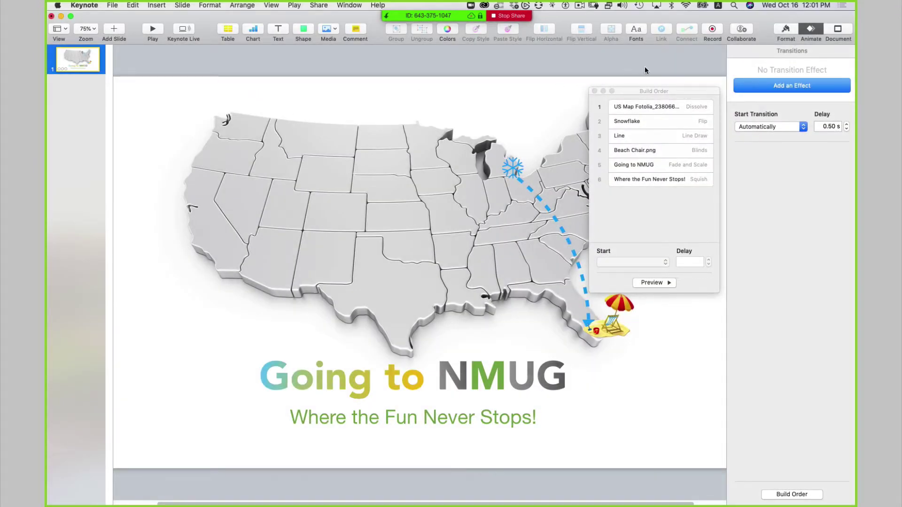
- Move the Build Order panel further left and briefly open the transition effects list
mouse_move(649, 90)
left_mouse_down()
mouse_move(662, 91)
mouse_move(643, 91)
left_mouse_up()
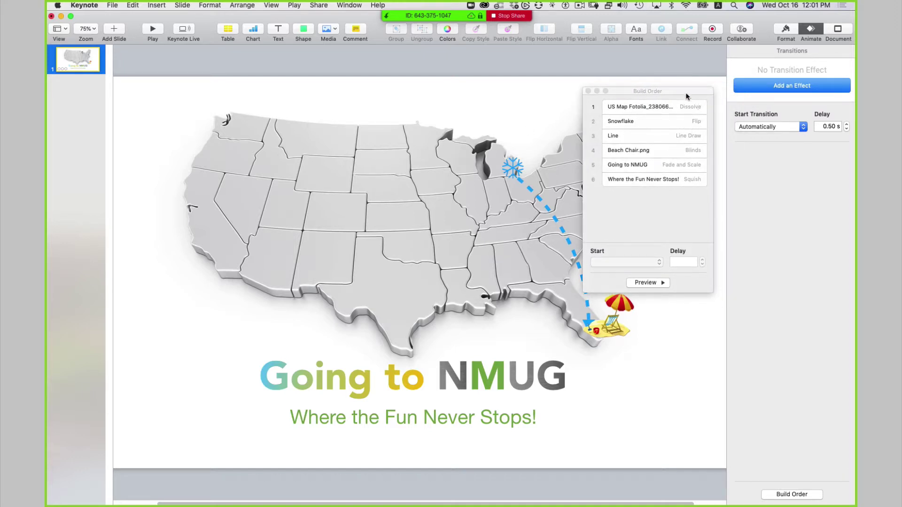
left_click_drag(685, 97, 641, 104)
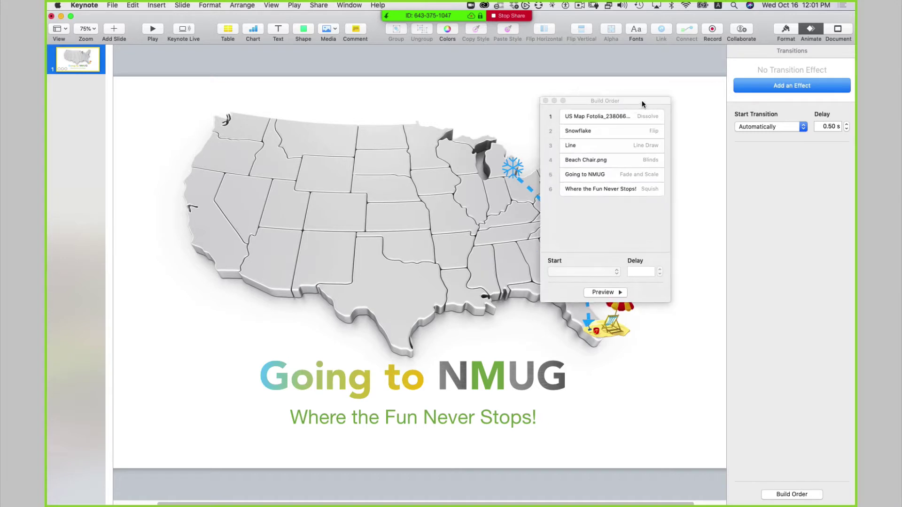
left_click(796, 87)
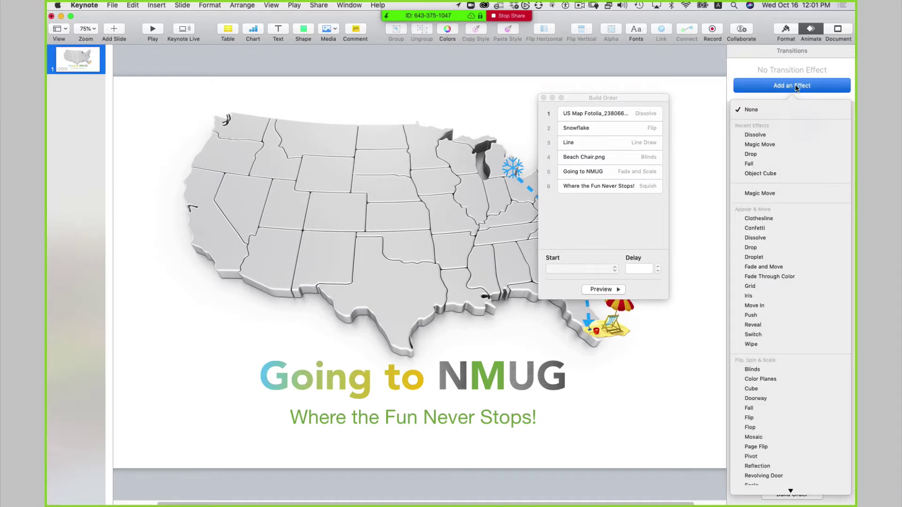
left_click(761, 86)
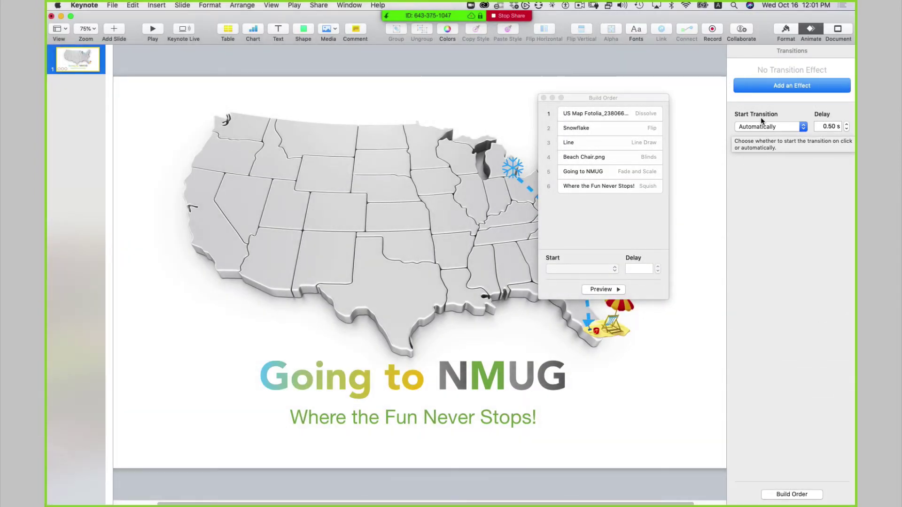
- Add a Dissolve slide transition set to start Automatically, then play the slideshow
left_click(788, 87)
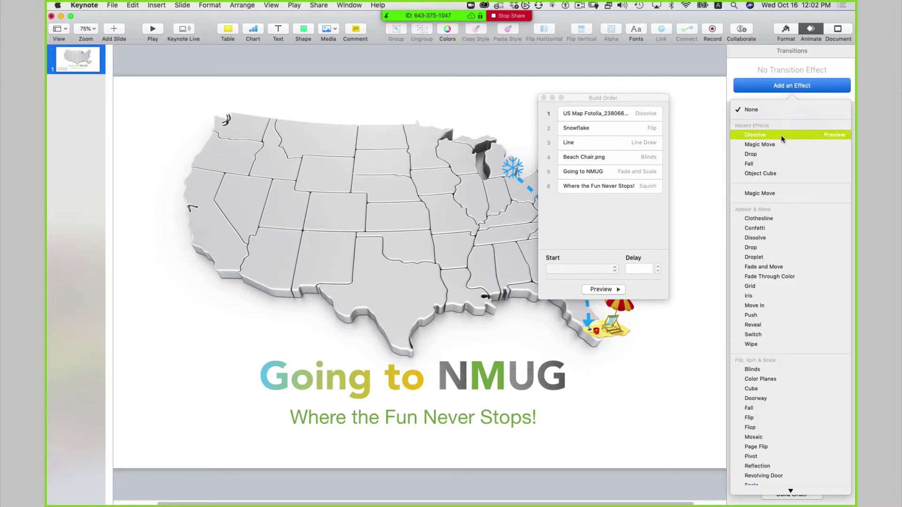
left_click(781, 134)
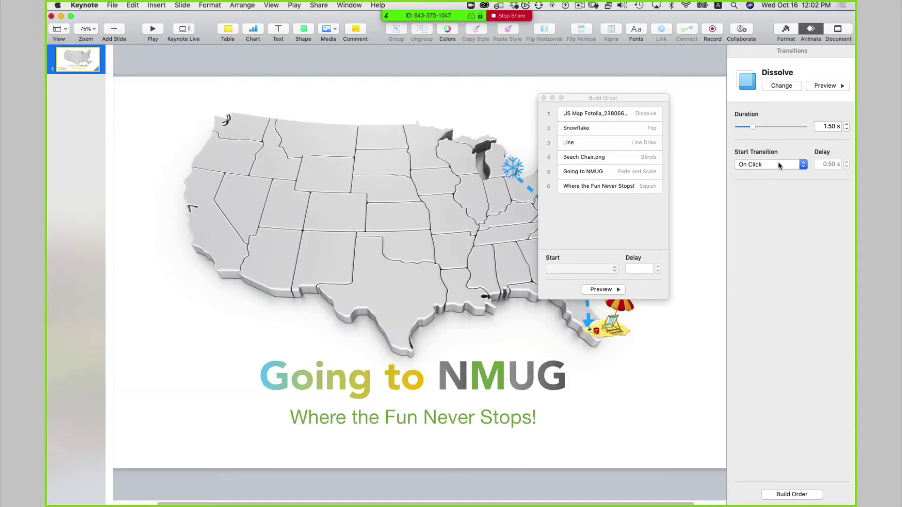
left_click(775, 163)
left_click(771, 173)
left_click(153, 30)
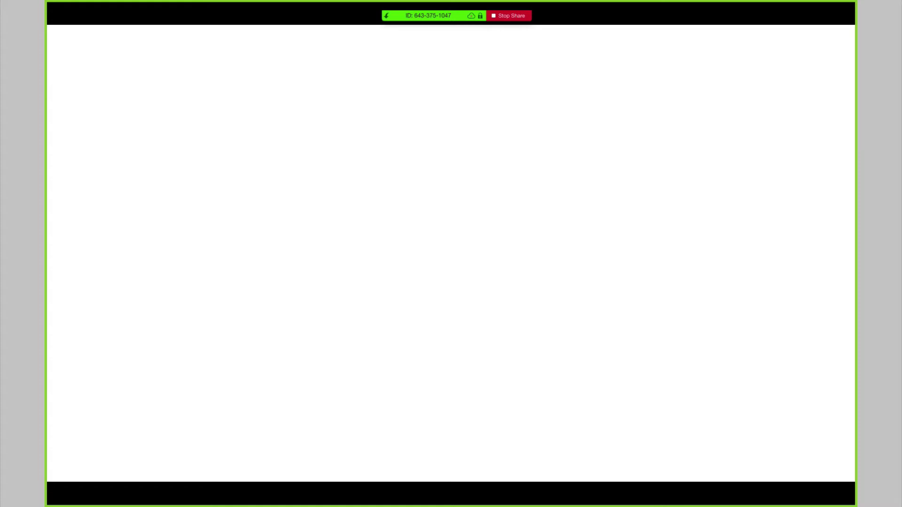
- Exit the slideshow and set the Dissolve transition duration to 1.5 seconds
key("Escape")
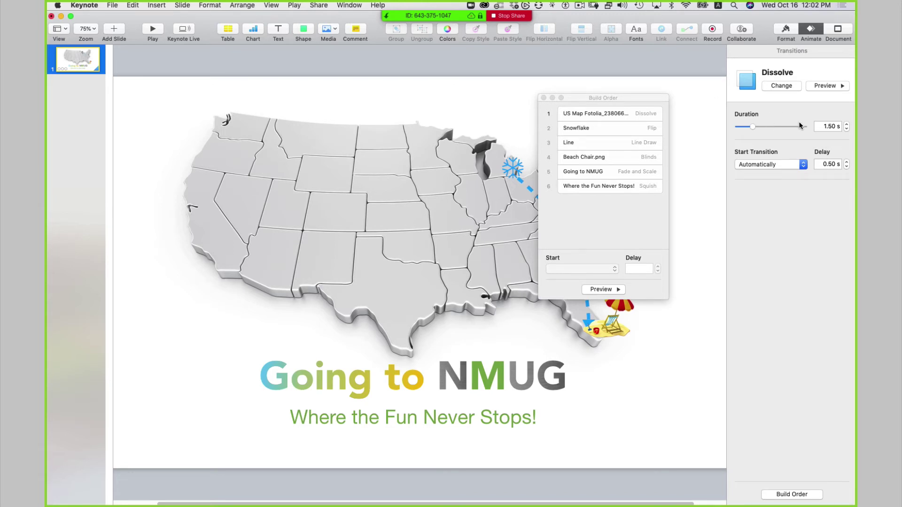
double_click(829, 126)
type("1.5")
key("Return")
- Change the duration to 1.0 s, preview the Dissolve, and replay the slideshow
double_click(833, 125)
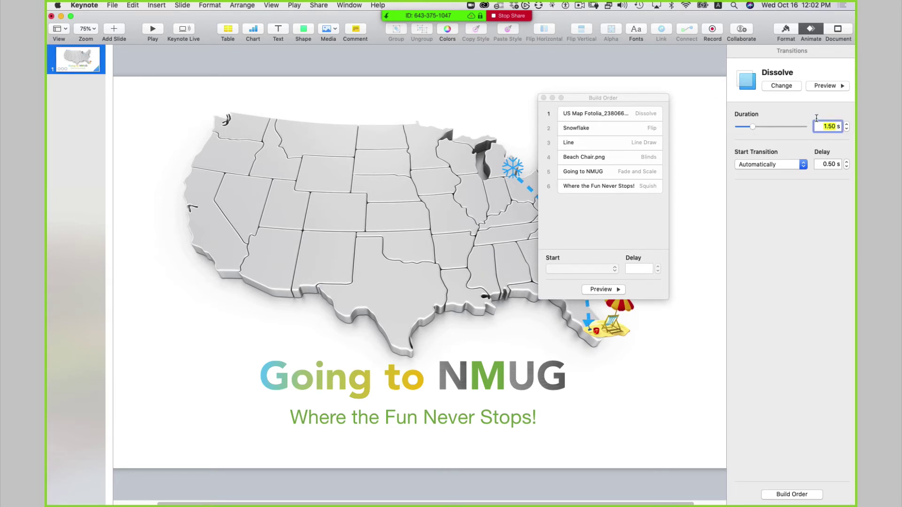
type("1.0")
left_click(820, 87)
left_click(158, 29)
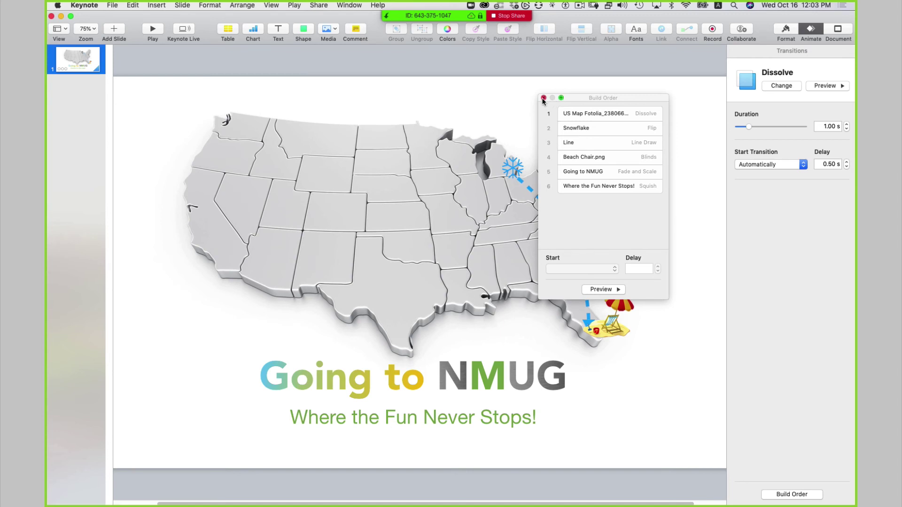
- Close the Build Order window to show the full slide and its Dissolve transition
left_click(543, 98)
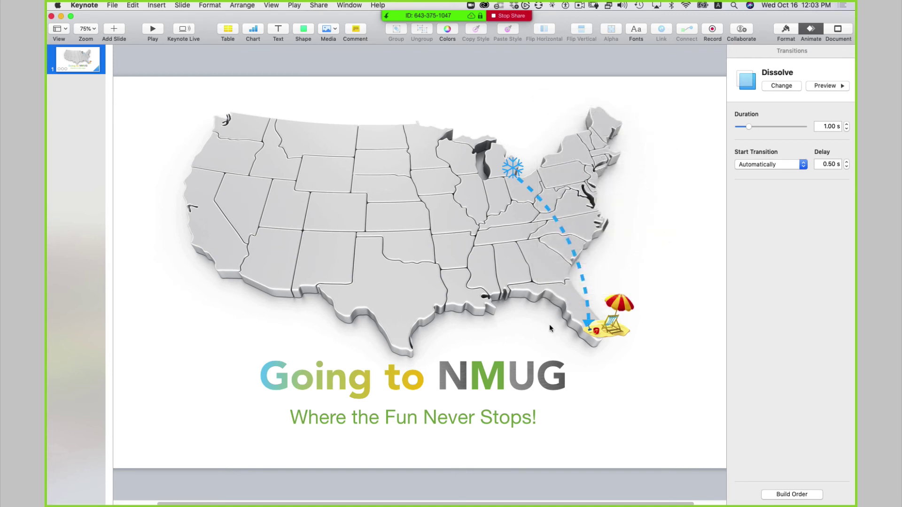